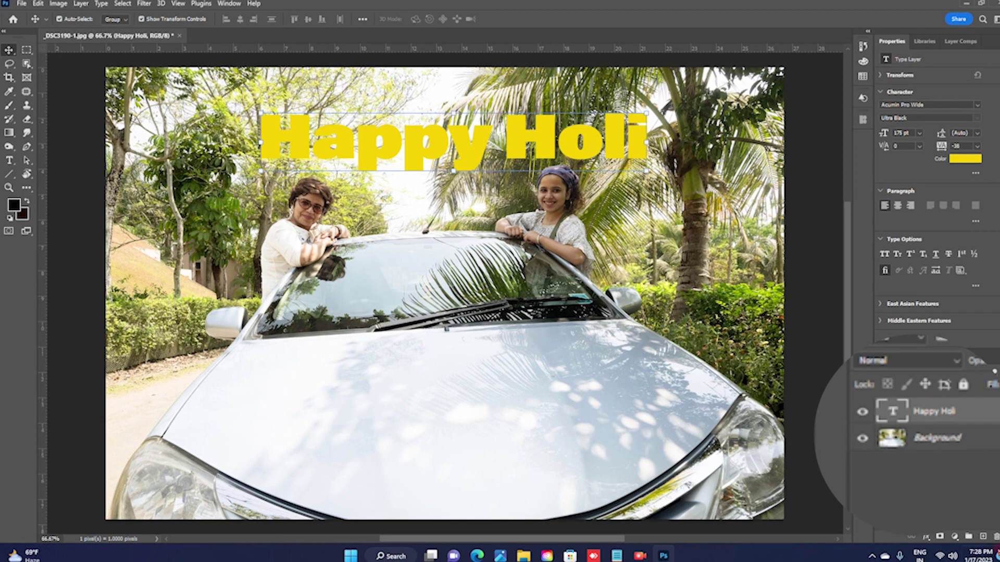
Add a new blank layer and draw a four-corner Vanishing Point plane over the car hood
{"action": "left_click", "coordinate": [980, 535]}
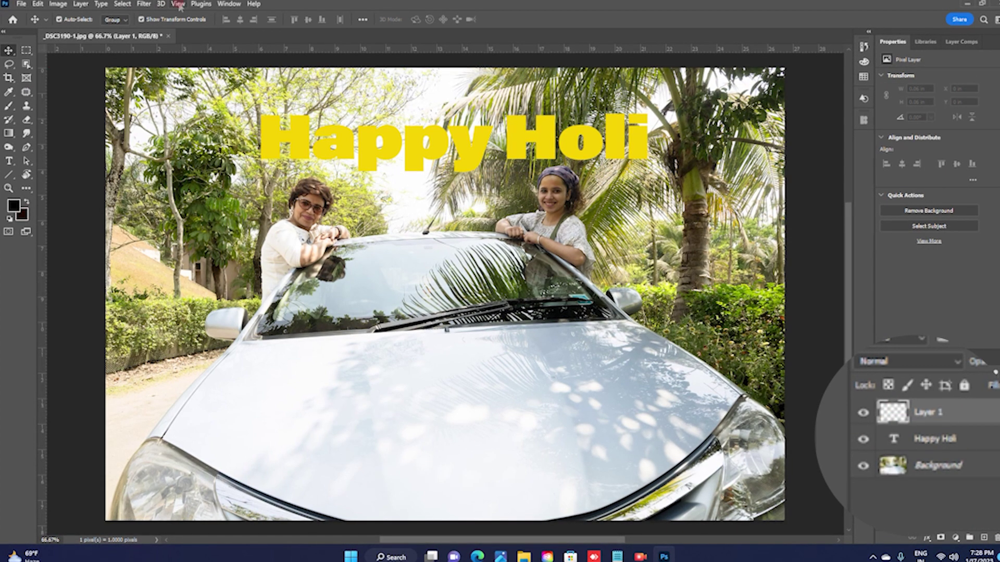
{"action": "left_click", "coordinate": [144, 5]}
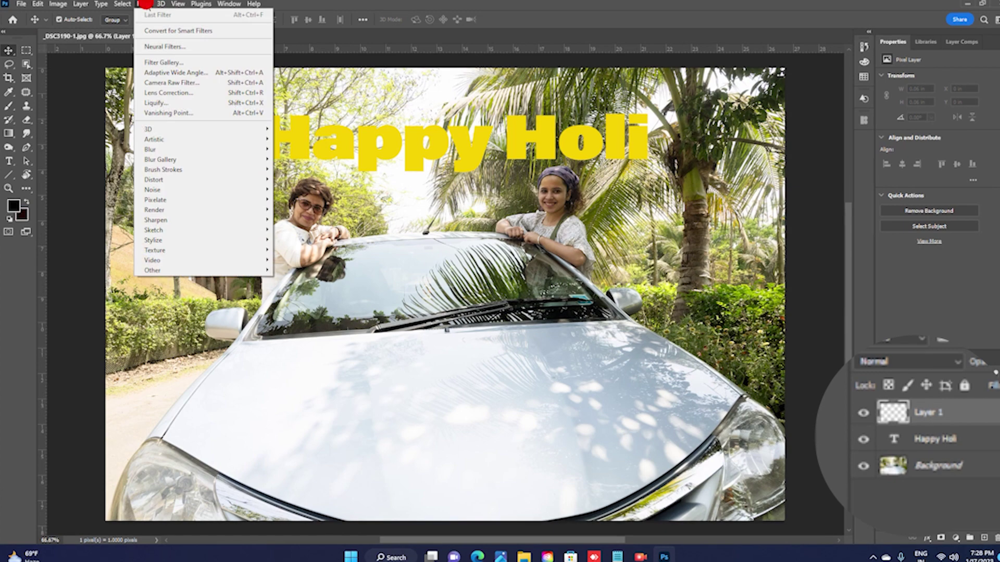
{"action": "left_click", "coordinate": [169, 113]}
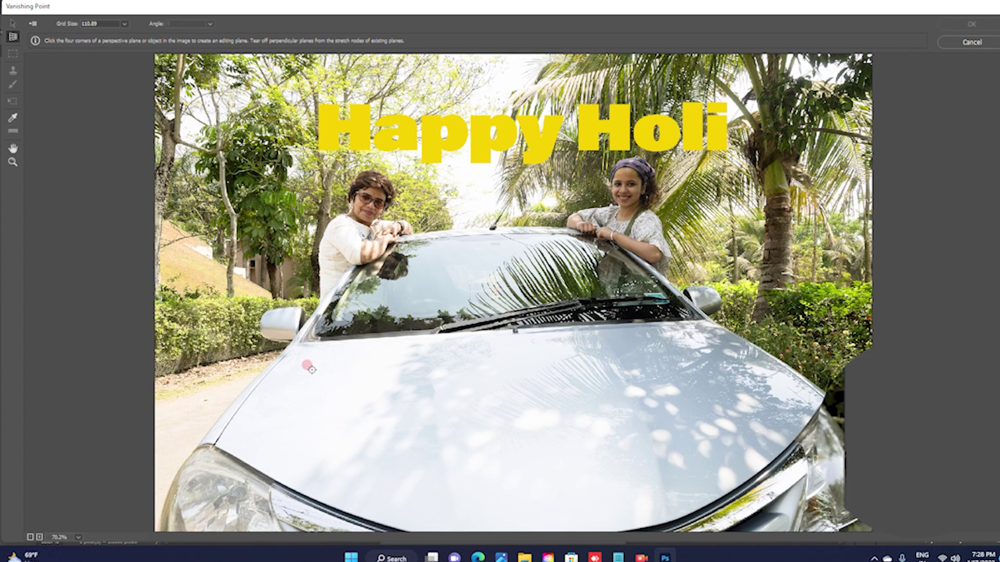
{"action": "left_click", "coordinate": [314, 368]}
{"action": "left_click", "coordinate": [706, 344]}
{"action": "left_click", "coordinate": [790, 405]}
{"action": "left_click", "coordinate": [254, 426]}
{"action": "left_click", "coordinate": [973, 24]}
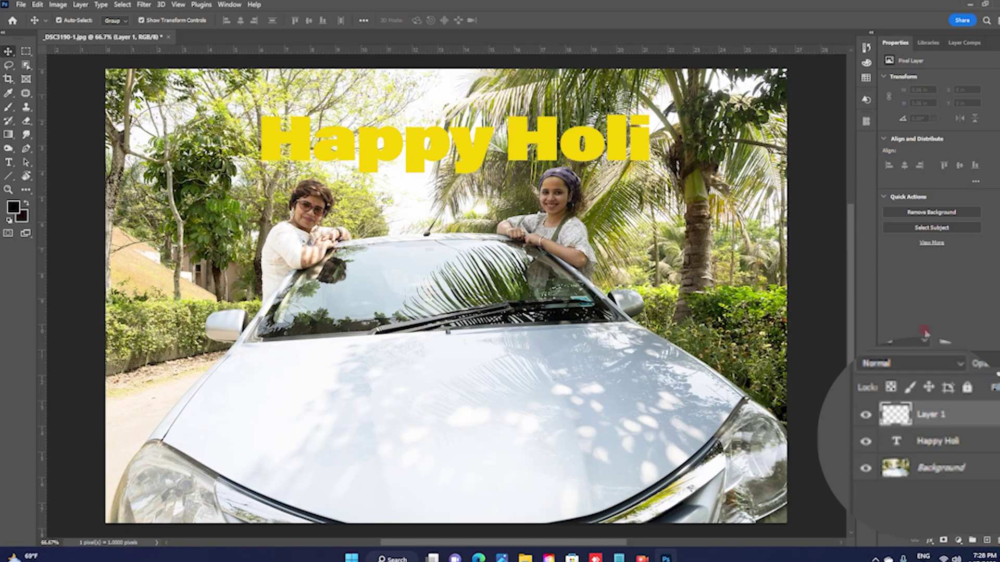
Hide the original Happy Holi type layer and distort Layer 1's text into perspective on the hood
{"action": "left_click", "coordinate": [866, 441]}
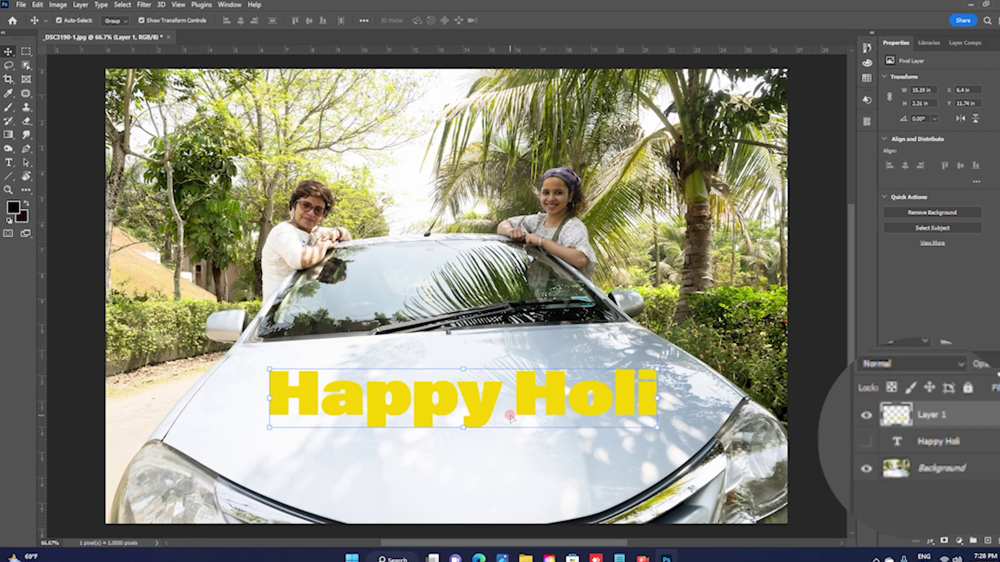
{"action": "left_click_drag", "start_coordinate": [657, 370], "coordinate": [655, 368]}
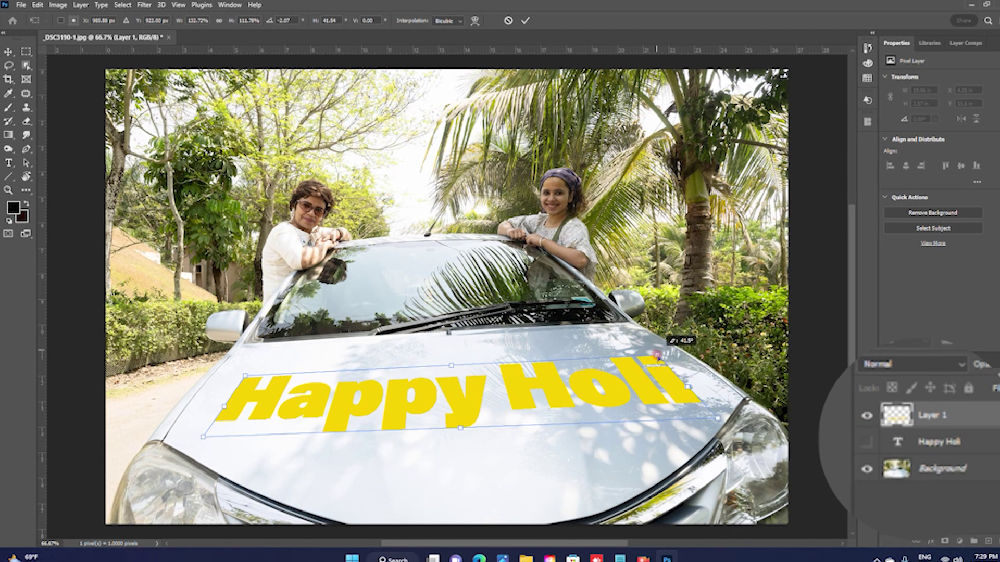
{"action": "left_click_drag", "start_coordinate": [245, 377], "coordinate": [242, 382]}
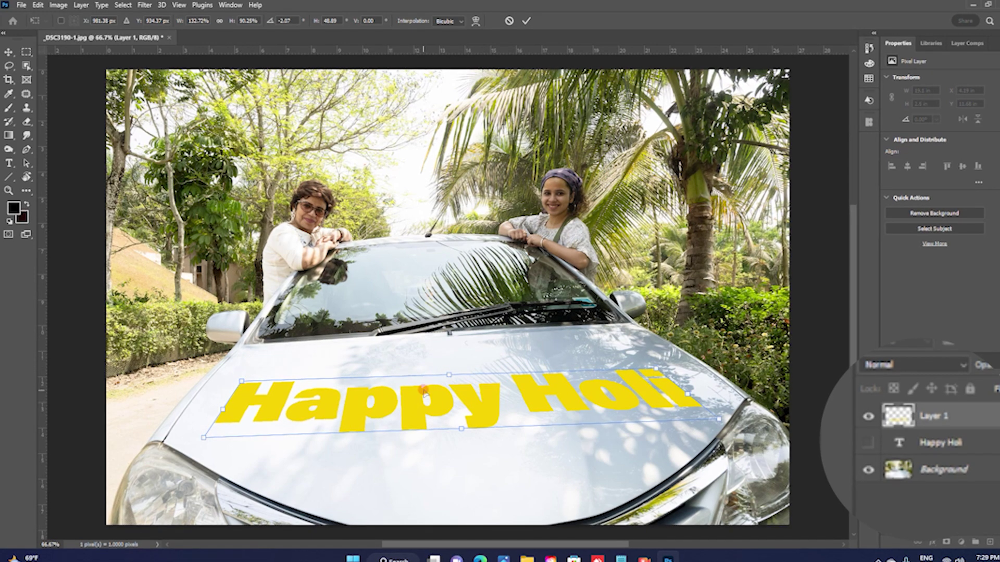
{"action": "left_click_drag", "start_coordinate": [452, 376], "coordinate": [450, 378]}
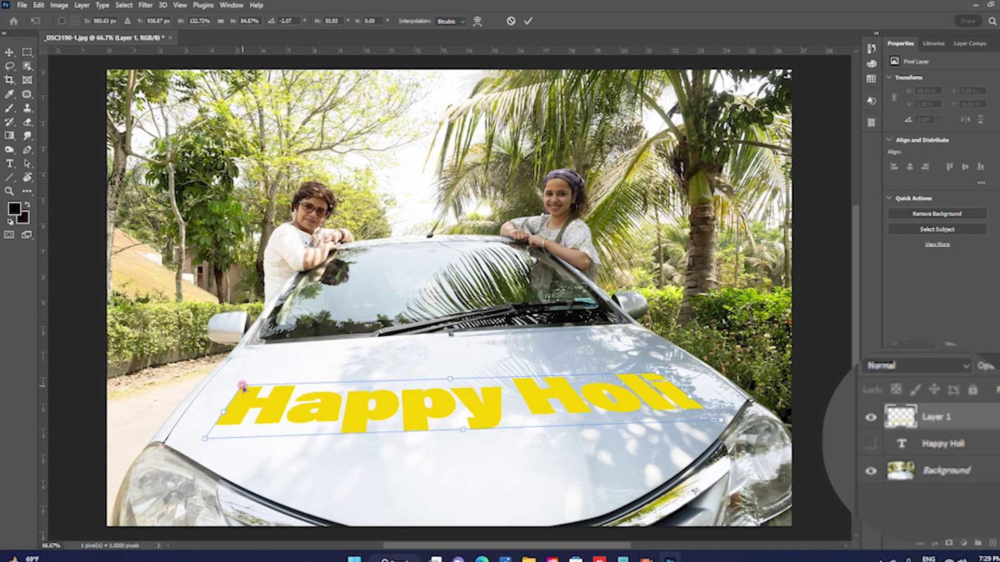
{"action": "left_click_drag", "start_coordinate": [244, 388], "coordinate": [241, 384]}
{"action": "left_click", "coordinate": [163, 5]}
{"action": "left_click", "coordinate": [146, 5]}
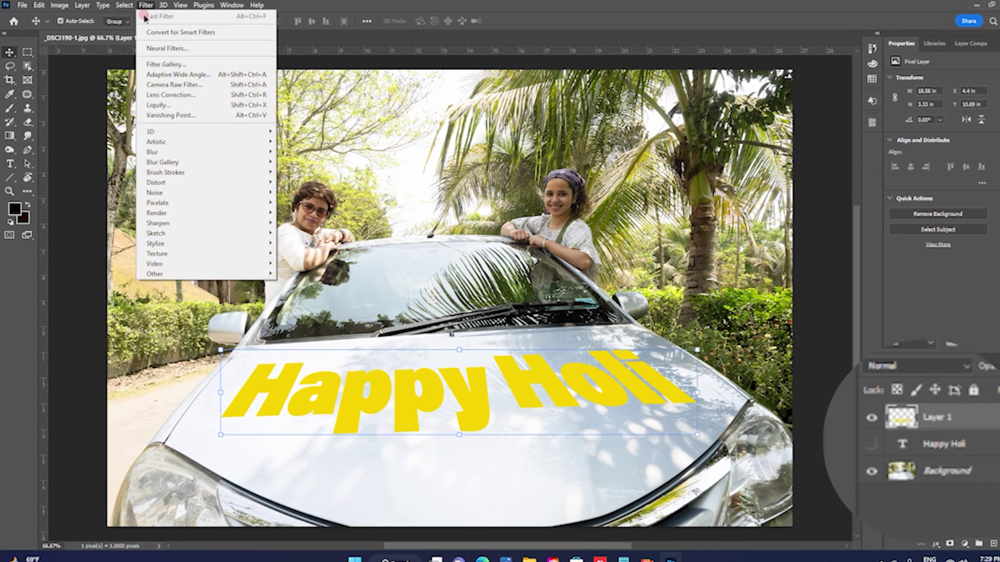
Use Liquify's Forward Warp to push the Happy Holi letters into jagged, flame-like shapes
{"action": "left_click", "coordinate": [154, 108]}
{"action": "mouse_move", "coordinate": [127, 408]}
{"action": "left_mouse_down"}
{"action": "mouse_move", "coordinate": [122, 415]}
{"action": "mouse_move", "coordinate": [278, 415]}
{"action": "mouse_move", "coordinate": [383, 496]}
{"action": "mouse_move", "coordinate": [569, 377]}
{"action": "mouse_move", "coordinate": [474, 359]}
{"action": "mouse_move", "coordinate": [507, 318]}
{"action": "left_mouse_up"}
{"action": "left_click_drag", "start_coordinate": [375, 352], "coordinate": [448, 367]}
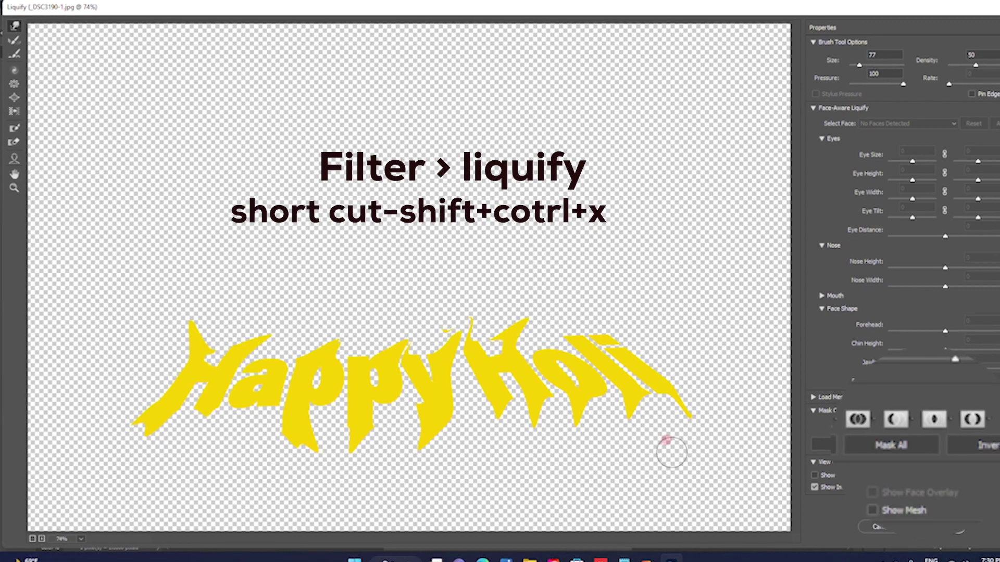
{"action": "key", "text": "Return"}
Resize and reposition the warped text on the hood and set the layer to Multiply
{"action": "left_click_drag", "start_coordinate": [198, 335], "coordinate": [225, 359]}
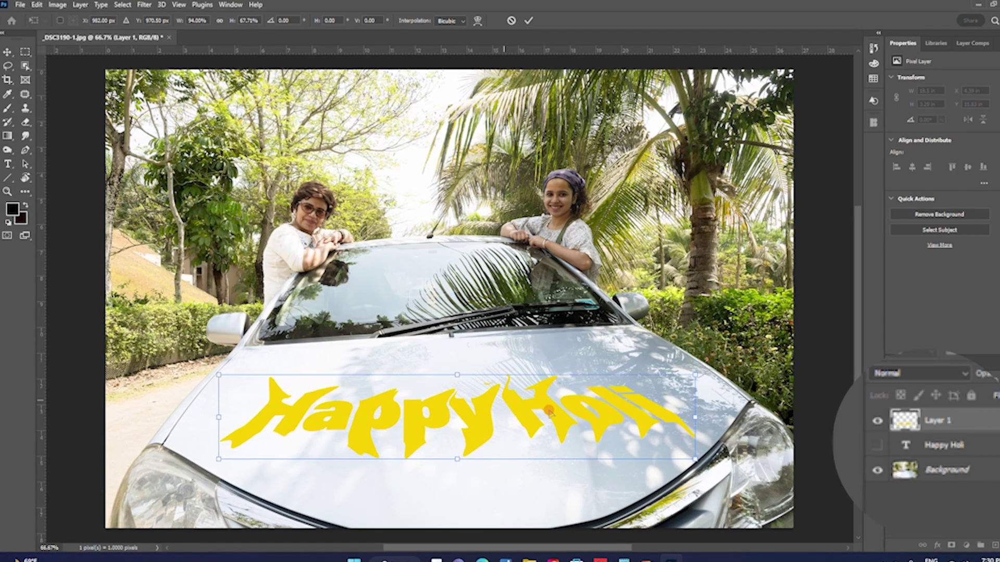
{"action": "left_click_drag", "start_coordinate": [465, 459], "coordinate": [465, 444]}
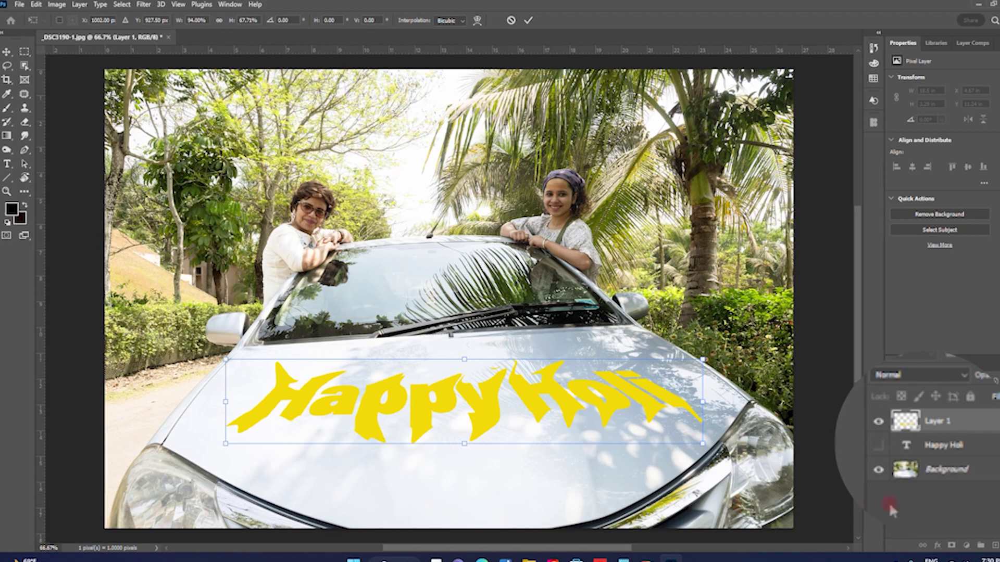
{"action": "key", "text": "Return"}
{"action": "key", "text": "shift+alt+m"}
{"action": "left_click", "coordinate": [938, 546]}
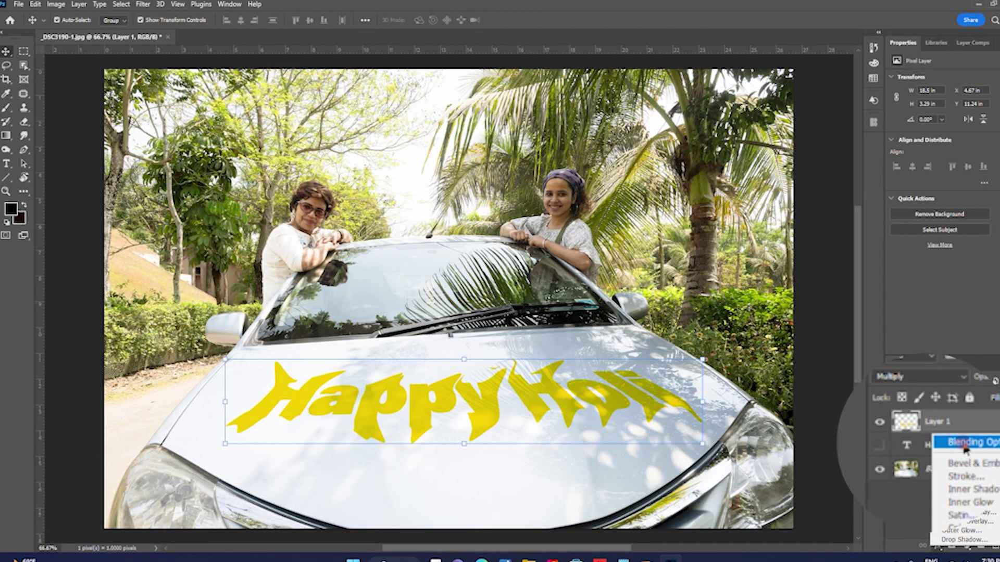
In Blending Options, split the This Layer Blend If sliders to fade the text's highlights and shadows
{"action": "left_click", "coordinate": [965, 445]}
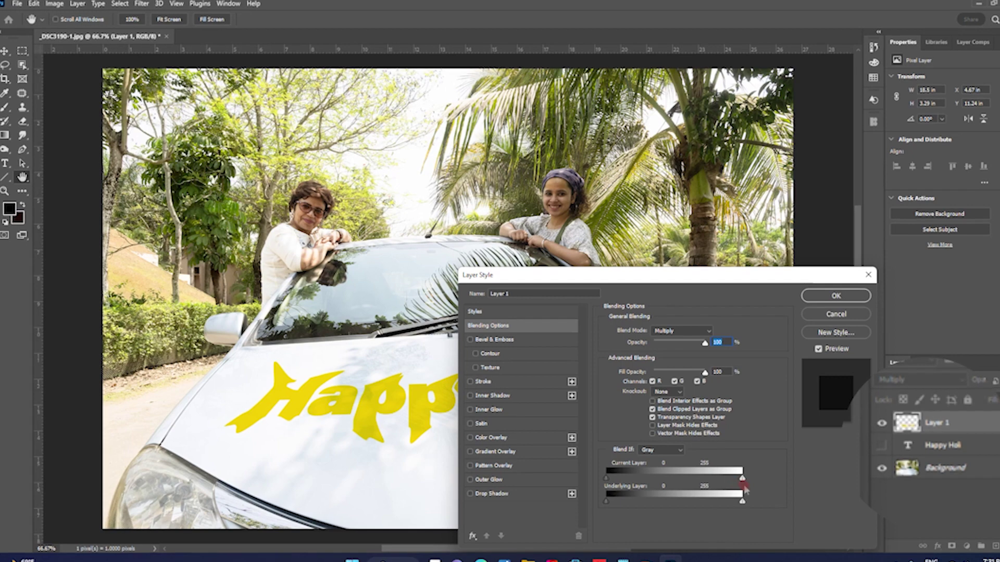
{"action": "left_click", "coordinate": [742, 478]}
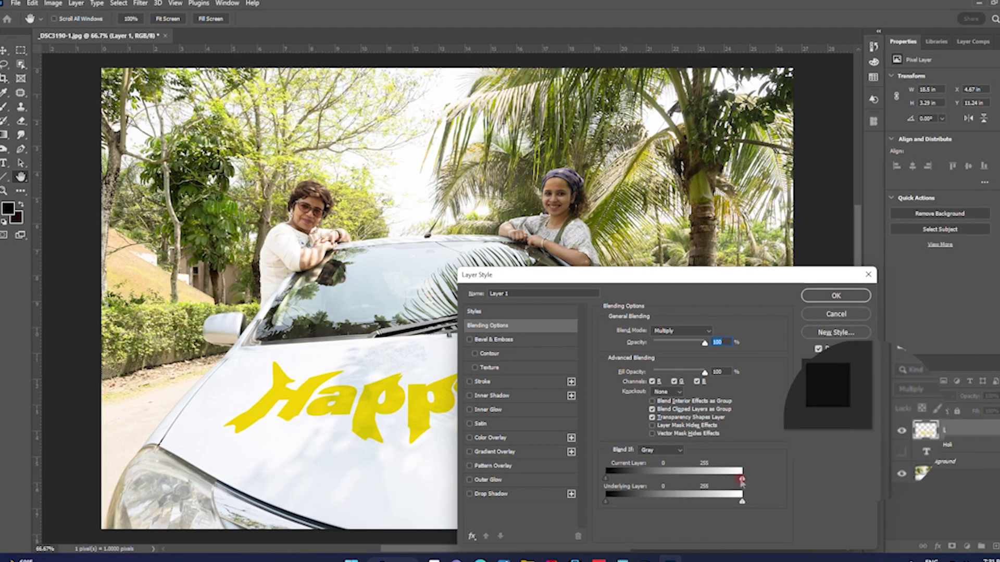
{"action": "left_click_drag", "start_coordinate": [742, 479], "coordinate": [736, 478]}
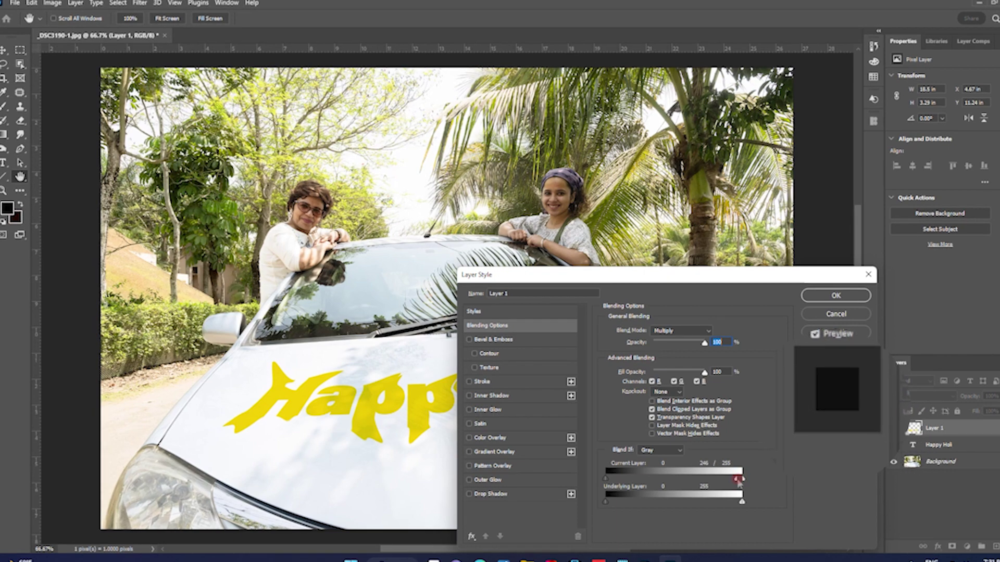
{"action": "left_click_drag", "start_coordinate": [737, 479], "coordinate": [717, 478]}
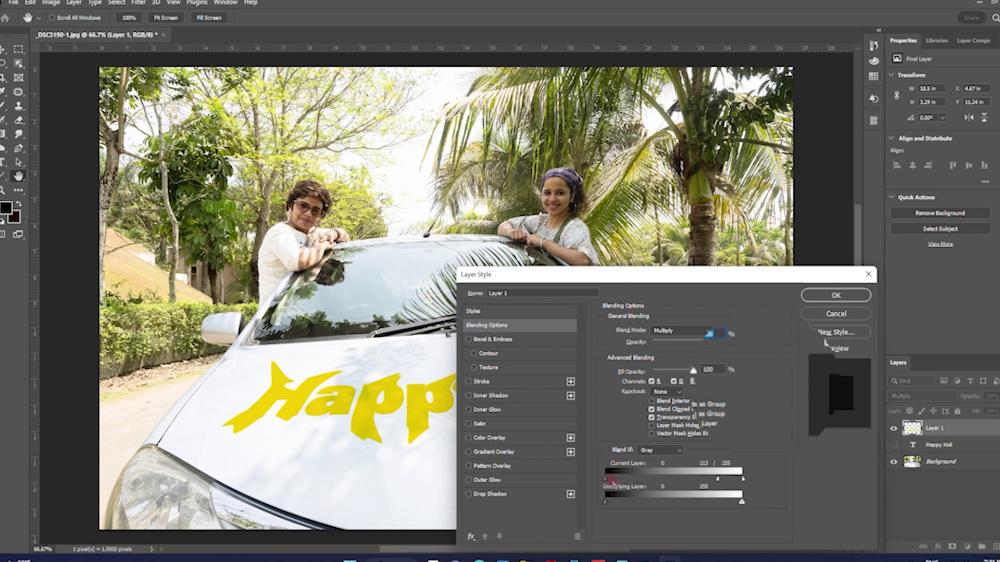
{"action": "left_click_drag", "start_coordinate": [606, 478], "coordinate": [633, 477]}
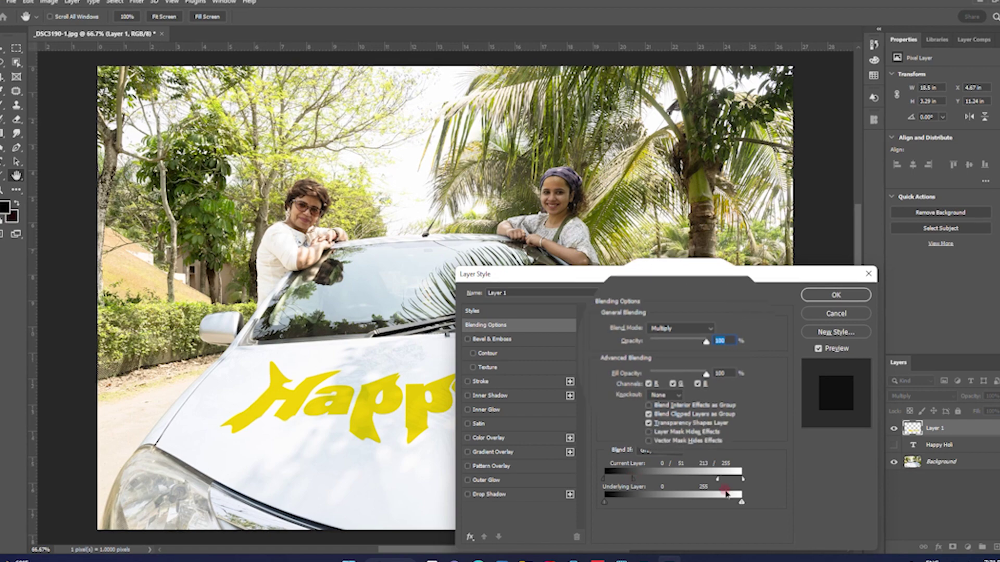
Adjust the Underlying Layer Blend If sliders so the hood's darks and reflections show through
{"action": "left_click_drag", "start_coordinate": [605, 503], "coordinate": [624, 508]}
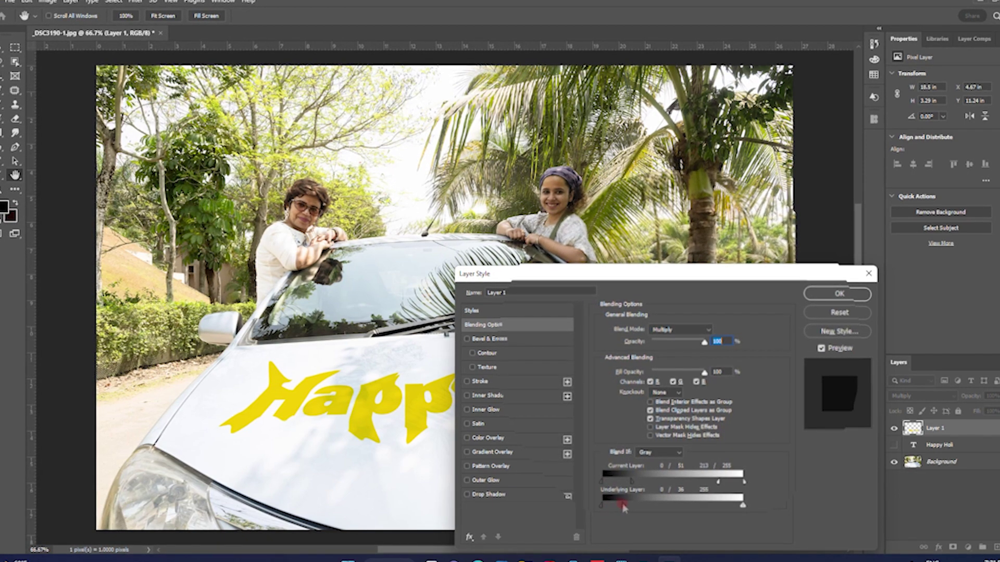
{"action": "left_click_drag", "start_coordinate": [743, 504], "coordinate": [739, 503]}
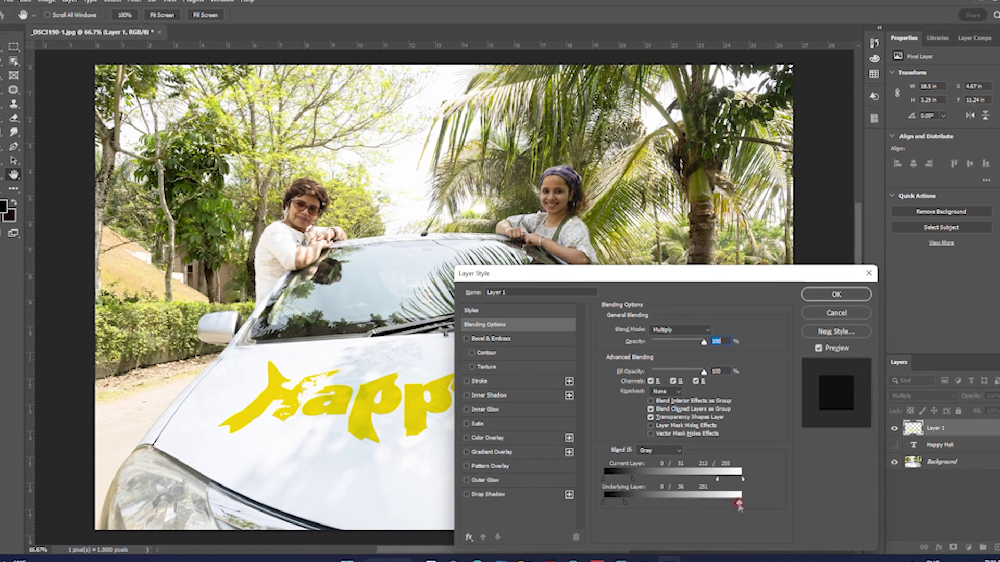
{"action": "left_click_drag", "start_coordinate": [740, 504], "coordinate": [740, 505]}
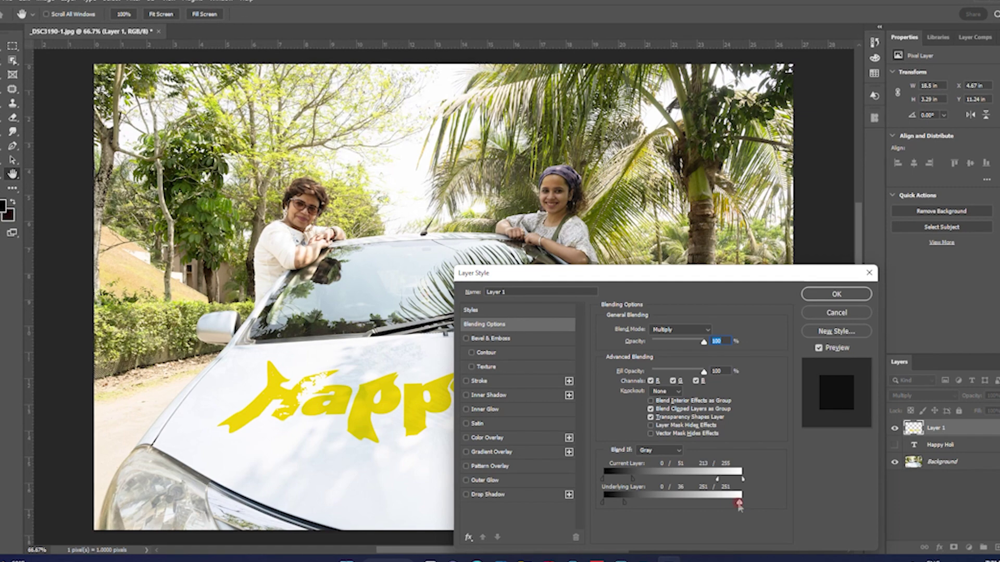
{"action": "left_click_drag", "start_coordinate": [754, 281], "coordinate": [981, 258]}
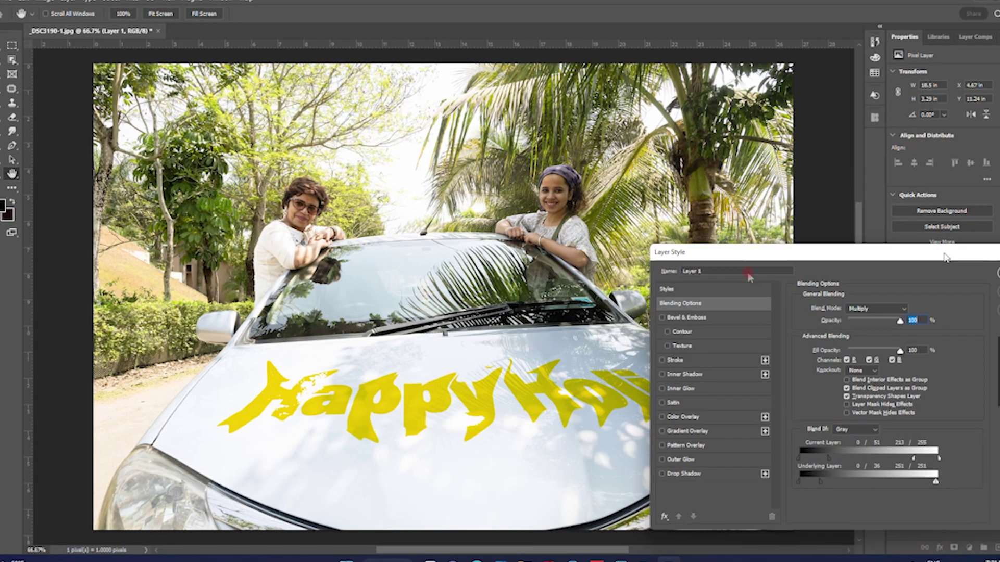
Fine-tune the Underlying Layer white slider for hood highlights, then apply the Layer Style
{"action": "left_click_drag", "start_coordinate": [982, 258], "coordinate": [977, 267]}
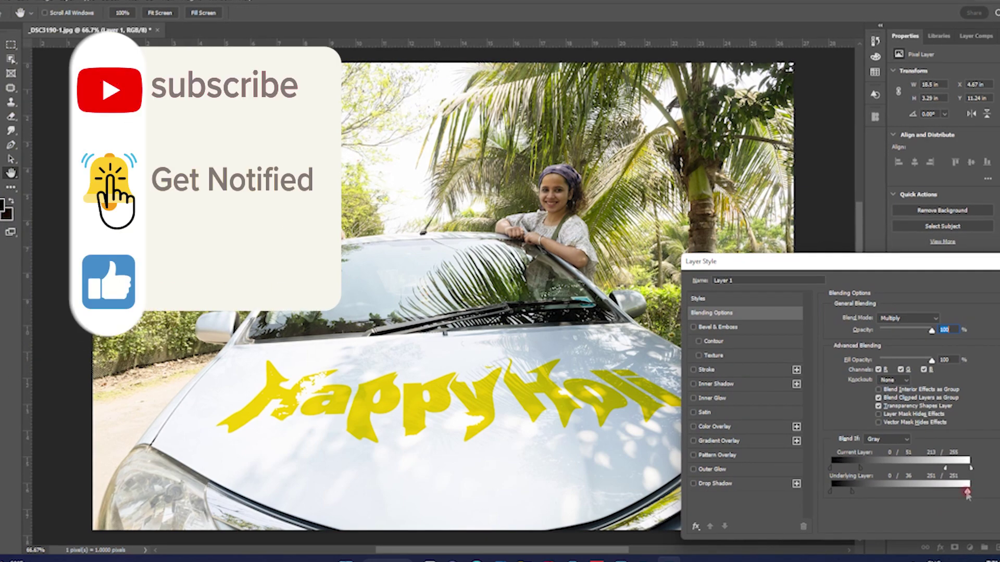
{"action": "left_click_drag", "start_coordinate": [969, 493], "coordinate": [967, 493]}
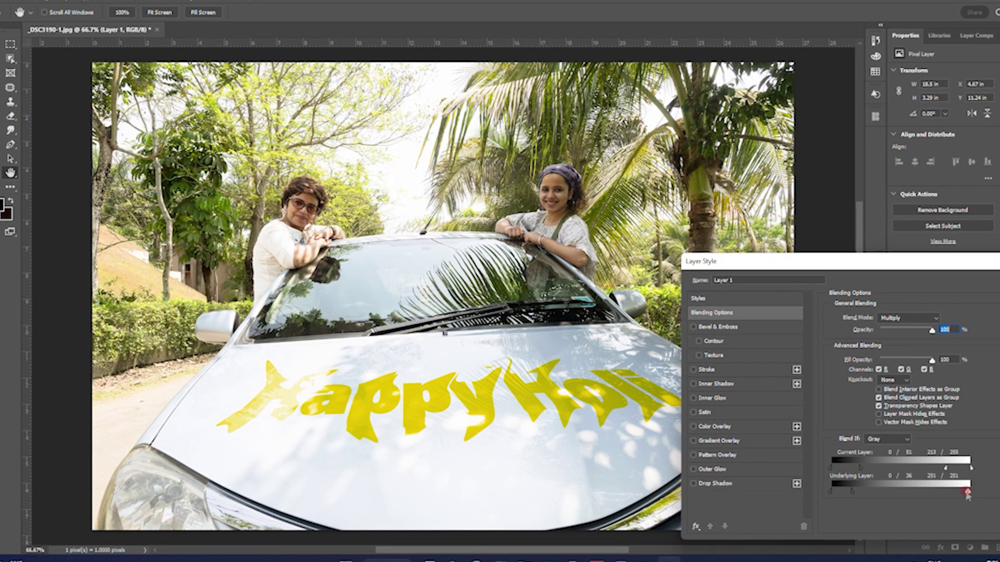
{"action": "left_click_drag", "start_coordinate": [967, 492], "coordinate": [968, 491]}
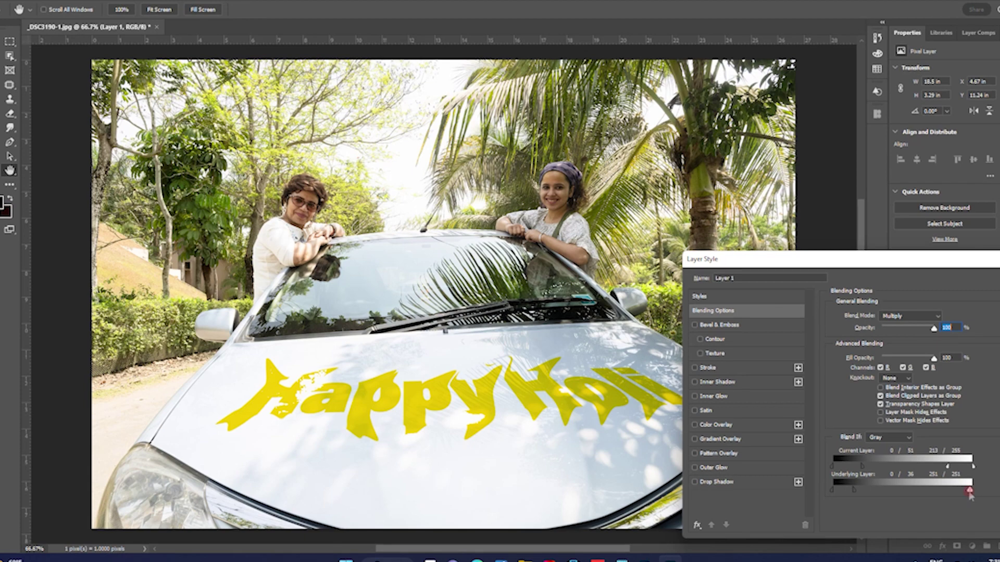
{"action": "left_click_drag", "start_coordinate": [969, 491], "coordinate": [972, 490]}
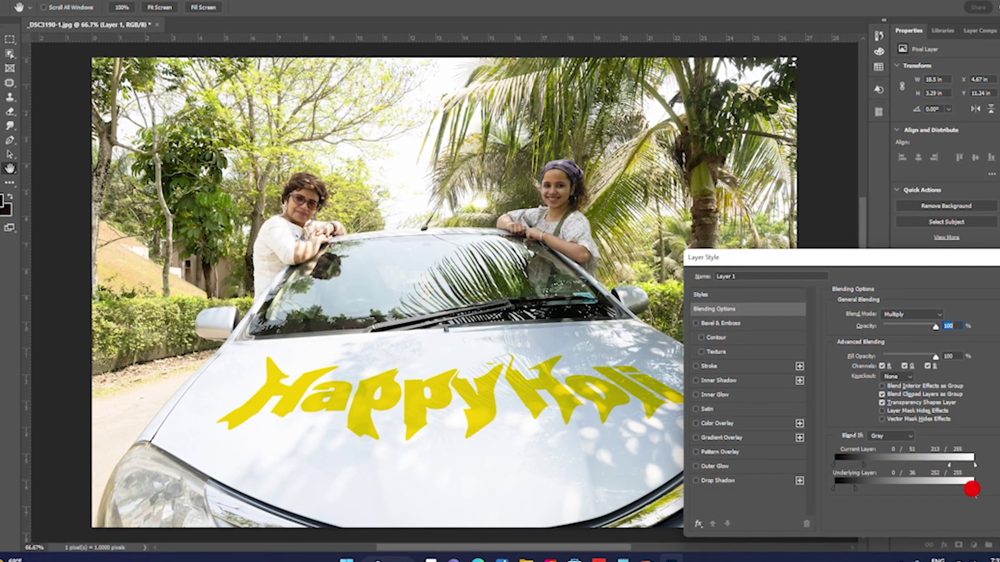
{"action": "left_click_drag", "start_coordinate": [973, 489], "coordinate": [969, 489]}
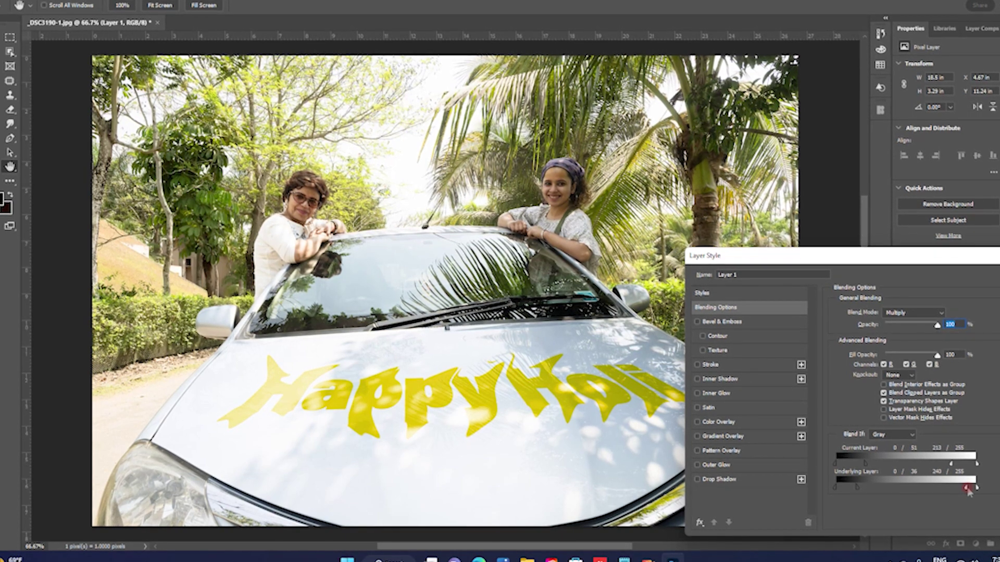
{"action": "left_click_drag", "start_coordinate": [964, 258], "coordinate": [831, 261]}
{"action": "left_click", "coordinate": [943, 281]}
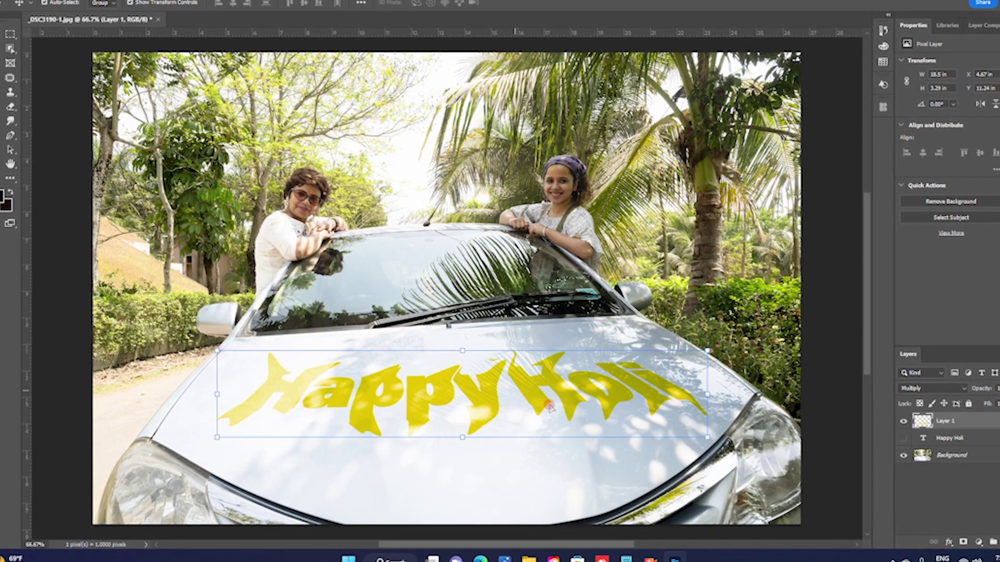
Select the Background layer and duplicate it with Ctrl+J
{"action": "left_click", "coordinate": [941, 465]}
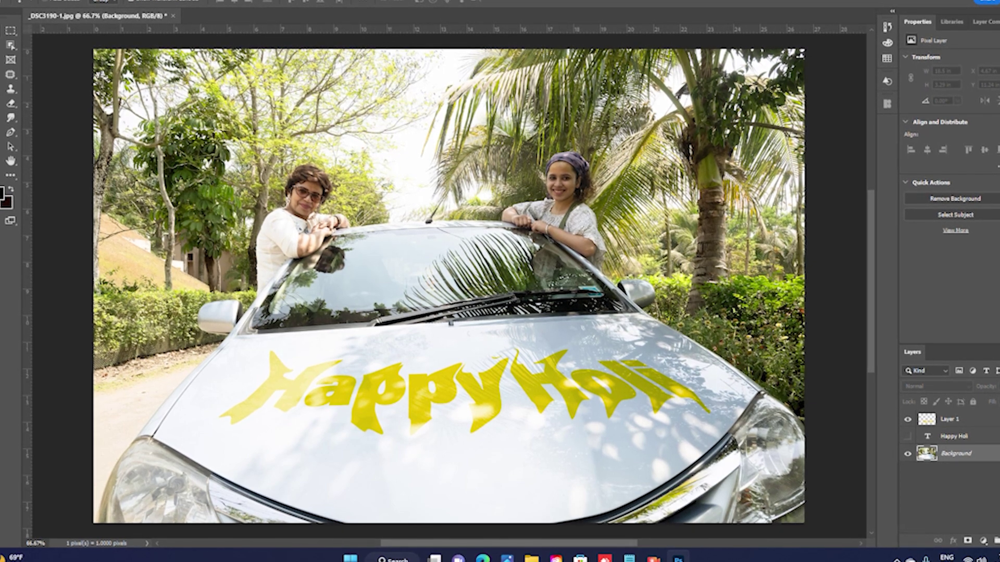
{"action": "key", "text": "ctrl+j"}
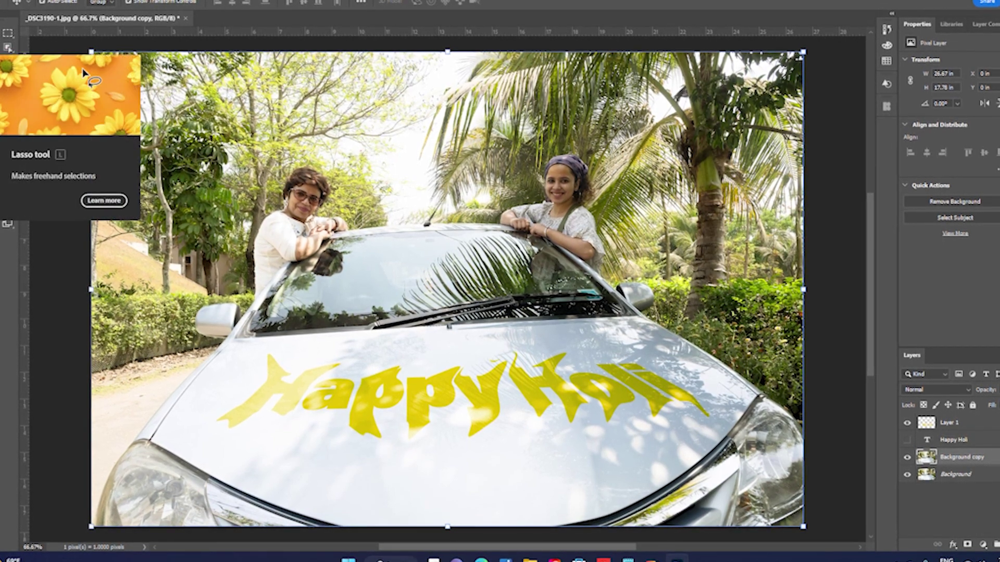
Pick the Lasso tool to isolate the left woman's face, then bring up the Image menu
{"action": "left_click", "coordinate": [8, 47]}
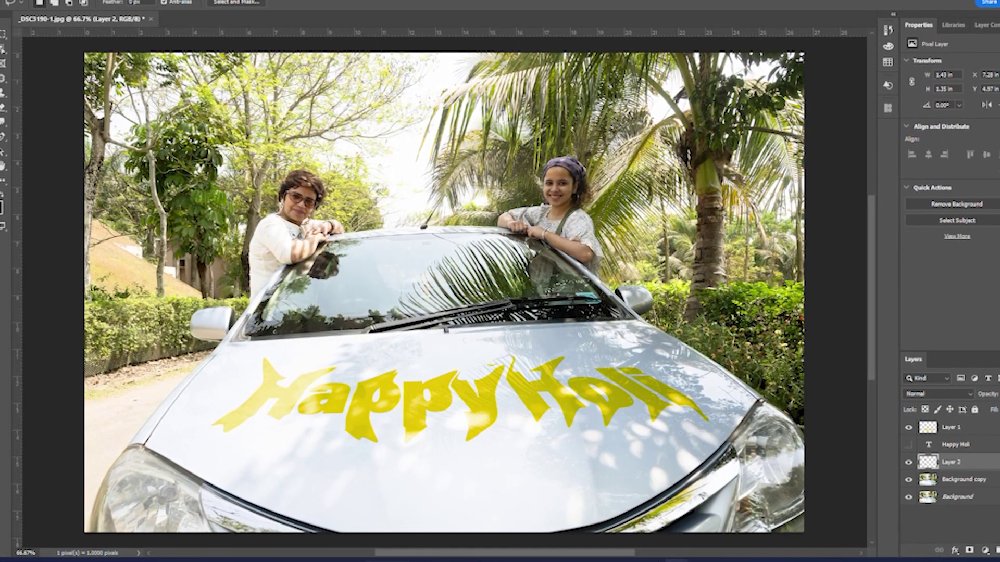
{"action": "key", "text": "alt+i"}
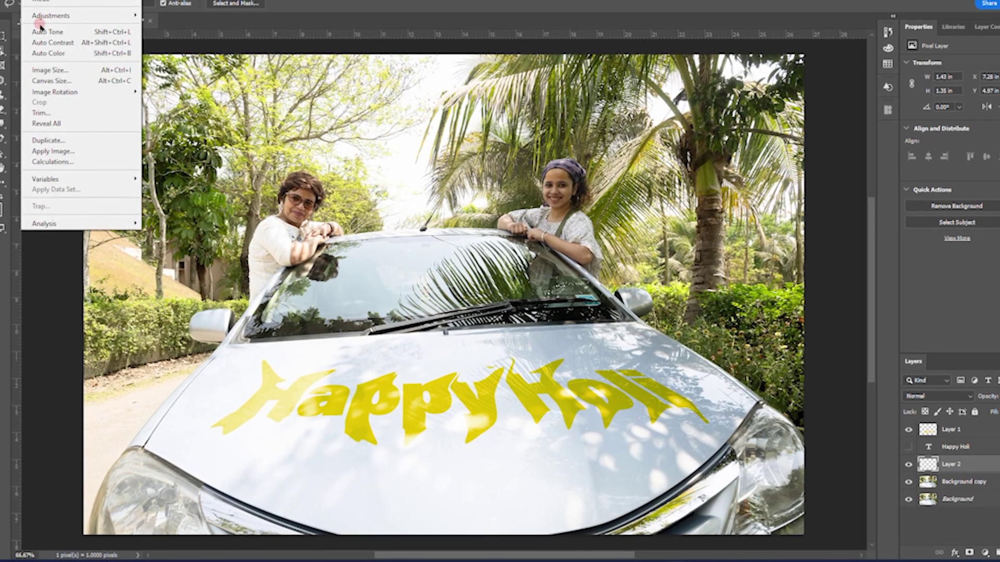
{"action": "mouse_move", "coordinate": [78, 12]}
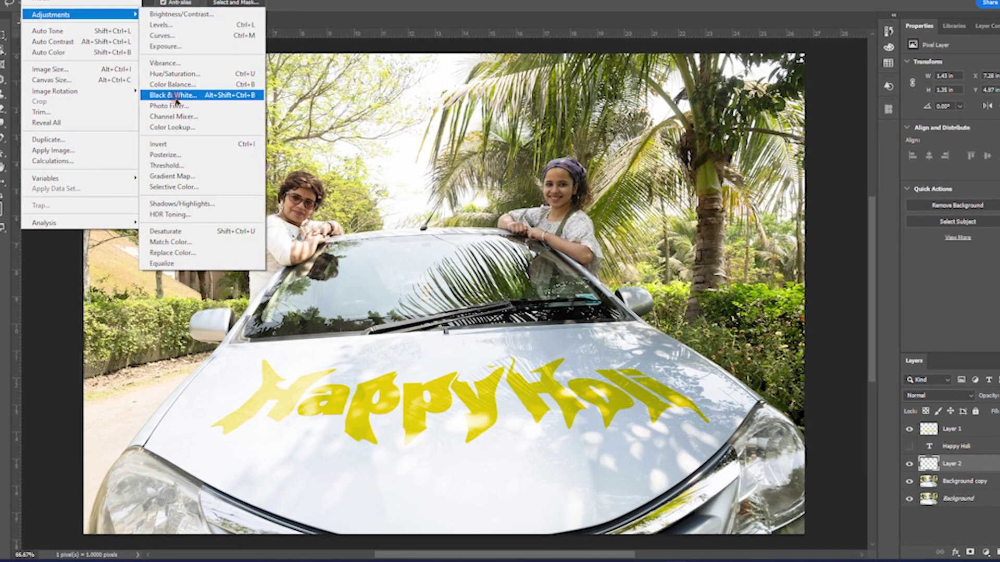
Tint the left woman's face red with Hue/Saturation, Hue about -12 and Saturation about +40
{"action": "left_click", "coordinate": [177, 72]}
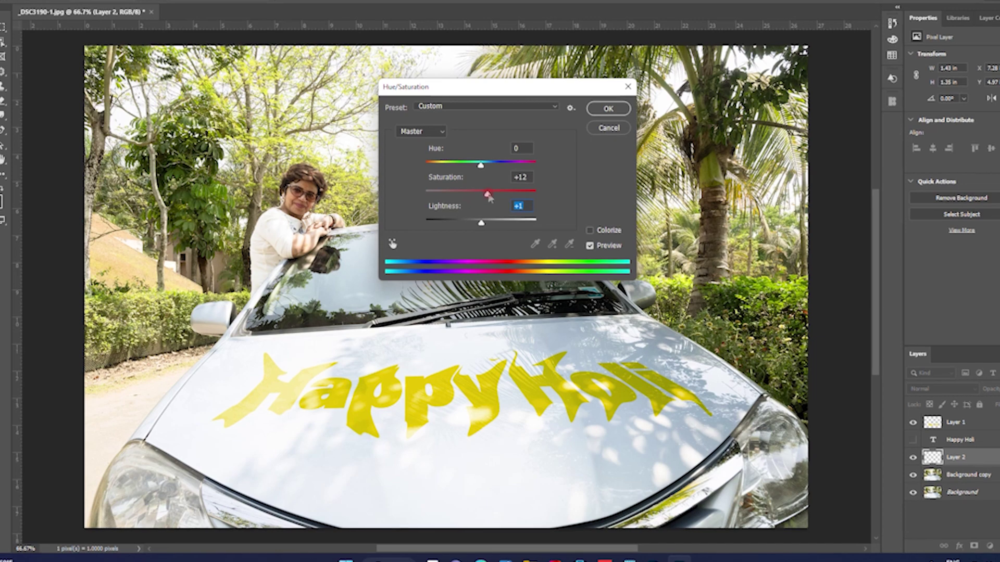
{"action": "left_click_drag", "start_coordinate": [498, 195], "coordinate": [474, 172]}
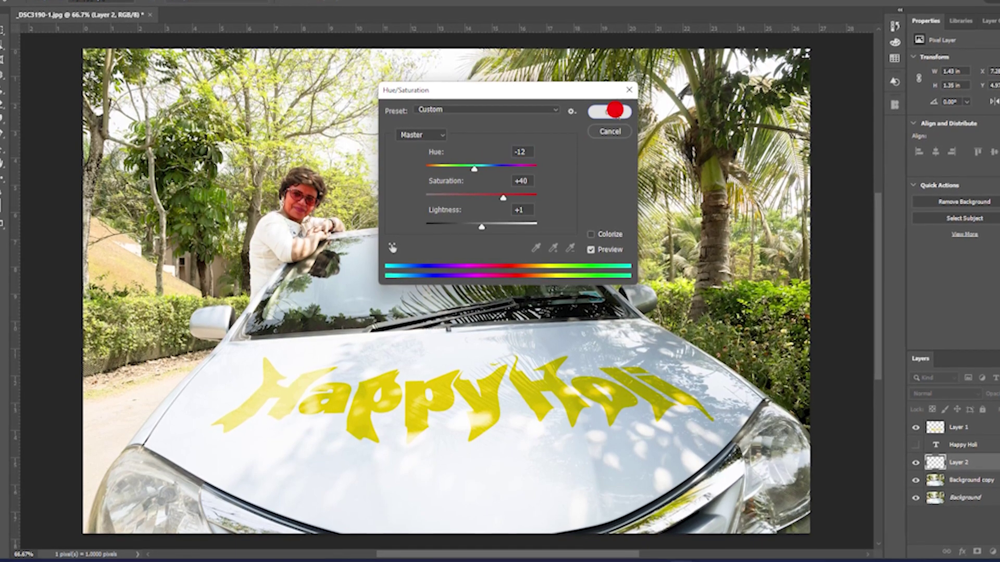
{"action": "left_click", "coordinate": [615, 110]}
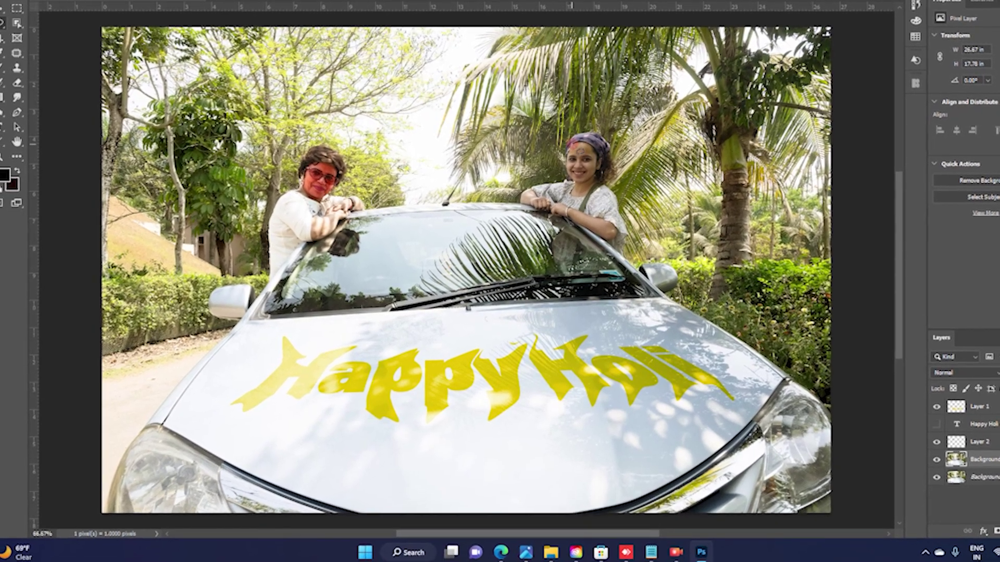
{"action": "left_click", "coordinate": [576, 142]}
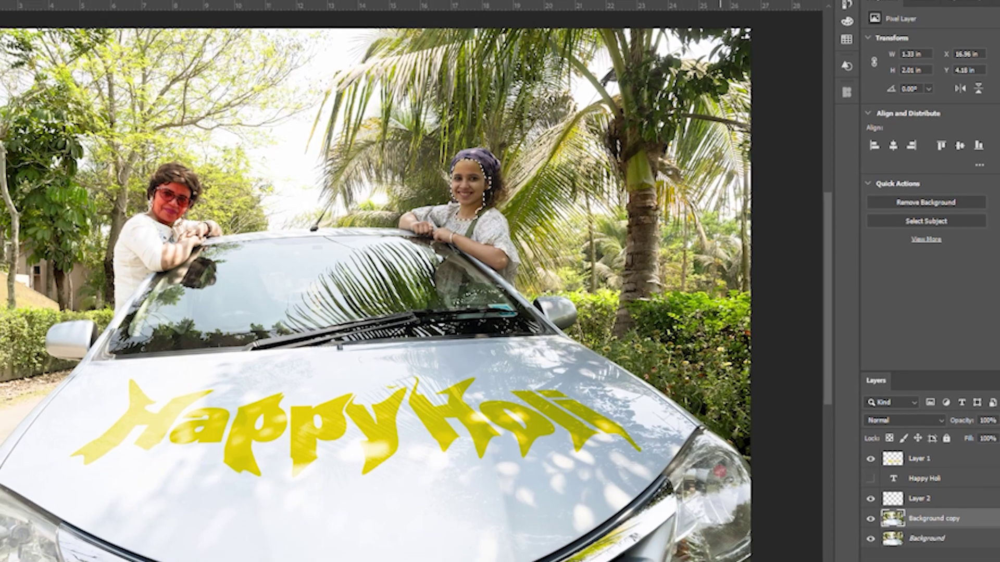
Copy the outlined right woman's face onto a new Layer 3 with Ctrl+J
{"action": "key", "text": "ctrl+j"}
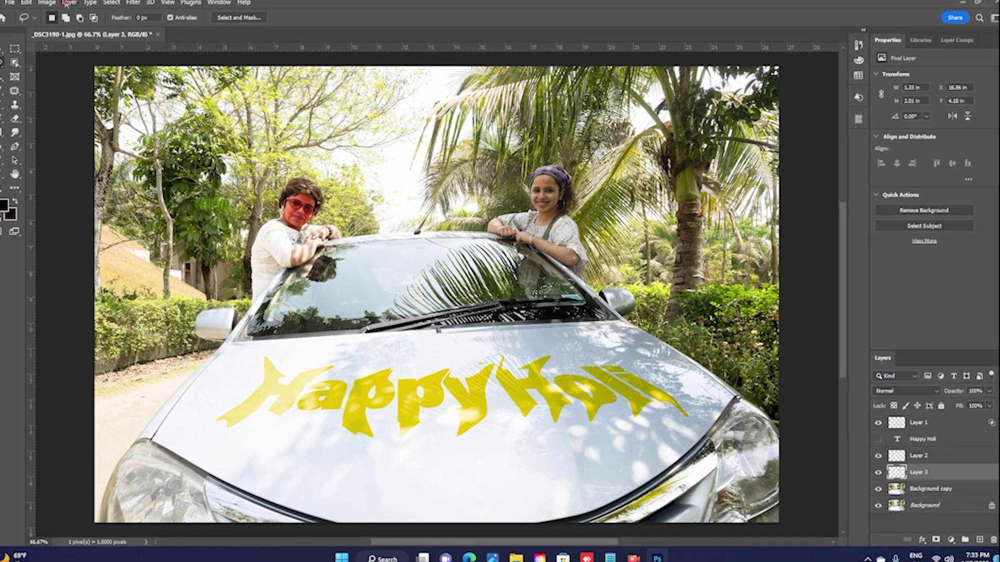
{"action": "left_click", "coordinate": [45, 2]}
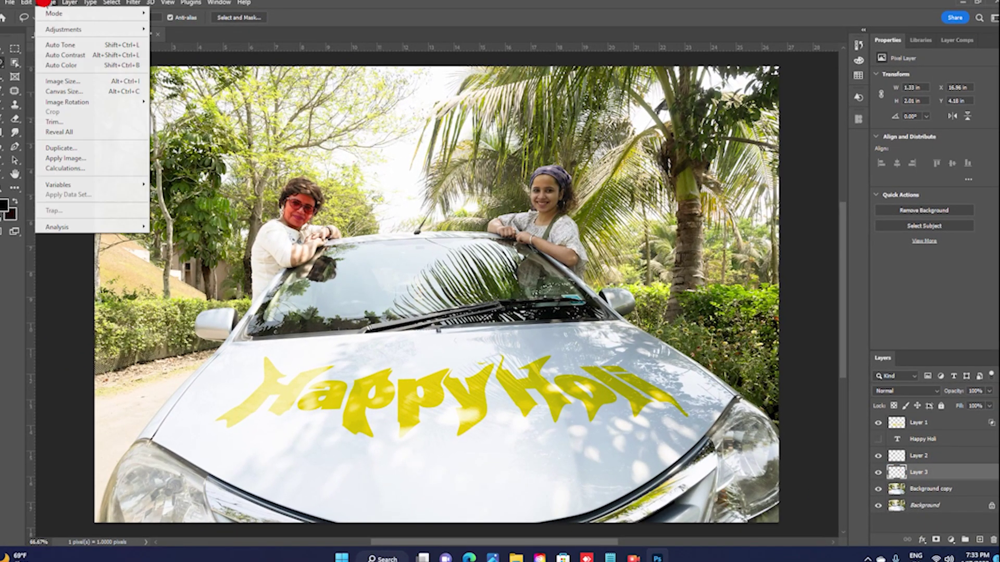
Give the right woman's face a pink-magenta tint with Hue/Saturation, Hue about -36
{"action": "left_click", "coordinate": [49, 29]}
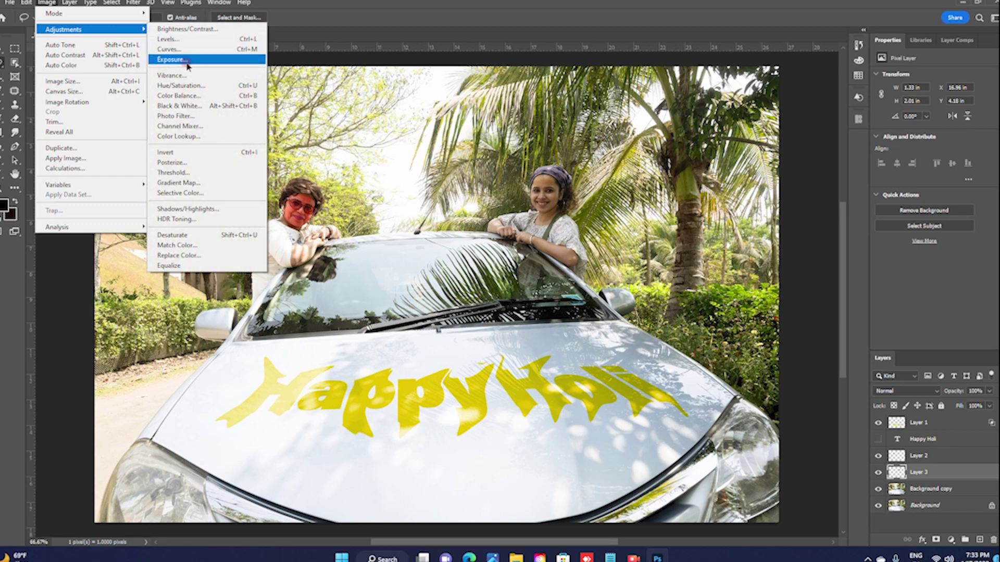
{"action": "left_click", "coordinate": [183, 84]}
{"action": "left_click_drag", "start_coordinate": [519, 116], "coordinate": [854, 116]}
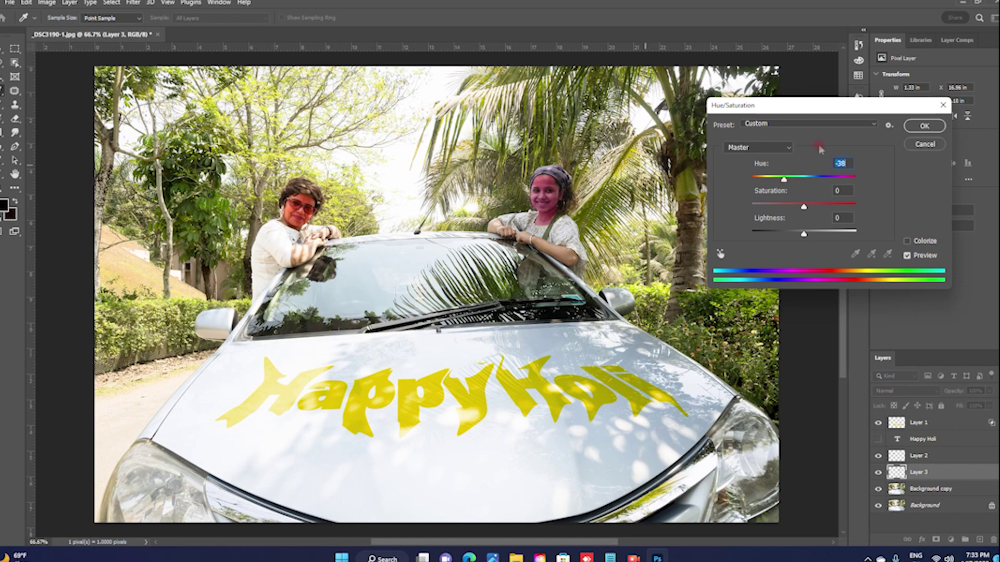
{"action": "left_click", "coordinate": [925, 127]}
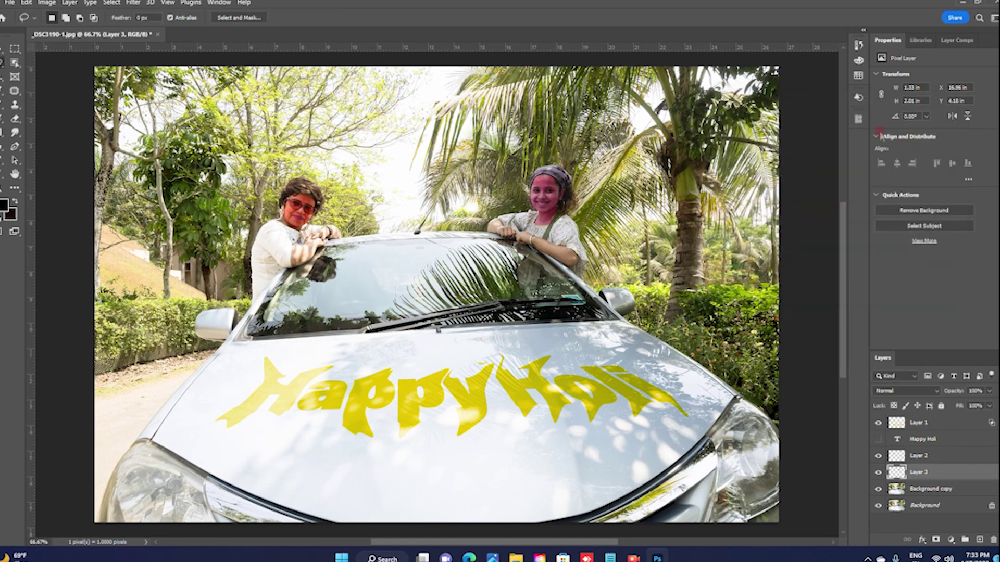